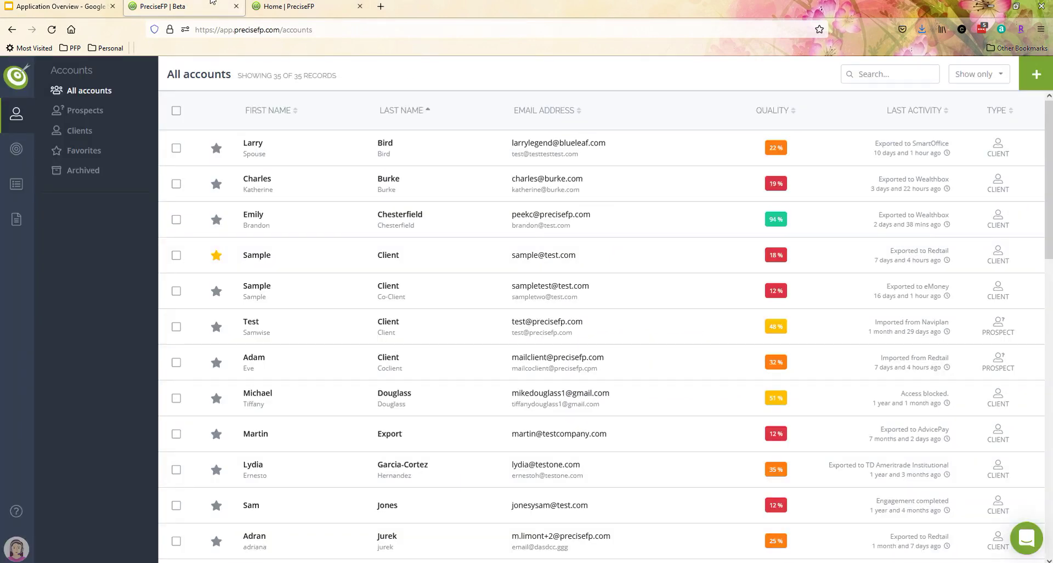
Open the templates section to reach the Form library
click(22, 219)
Browse the Fact finders, Lead generation, Surveys and Polls, Policies and Agreements, and Other template categories
click(84, 136)
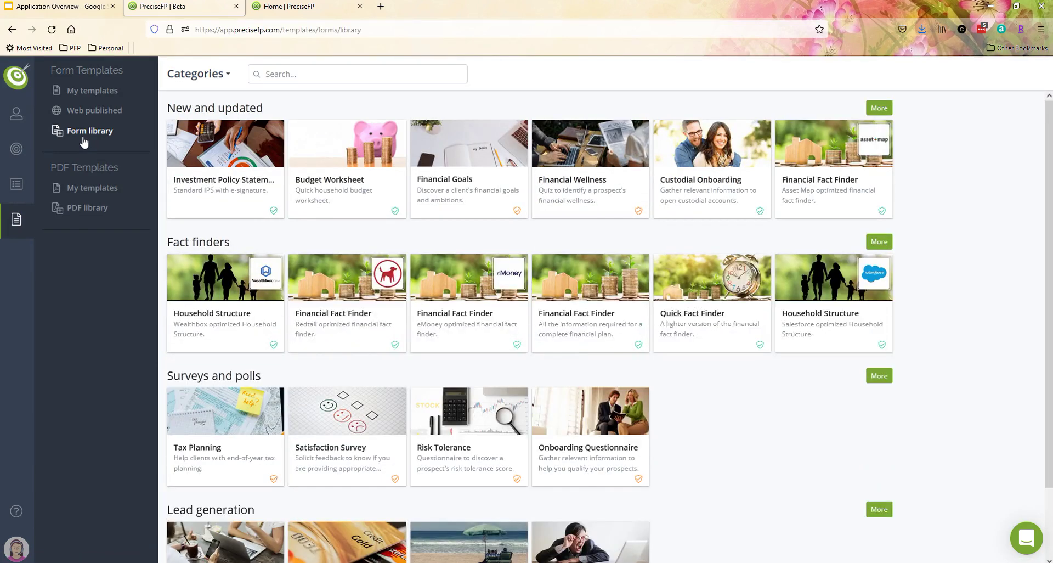
click(196, 81)
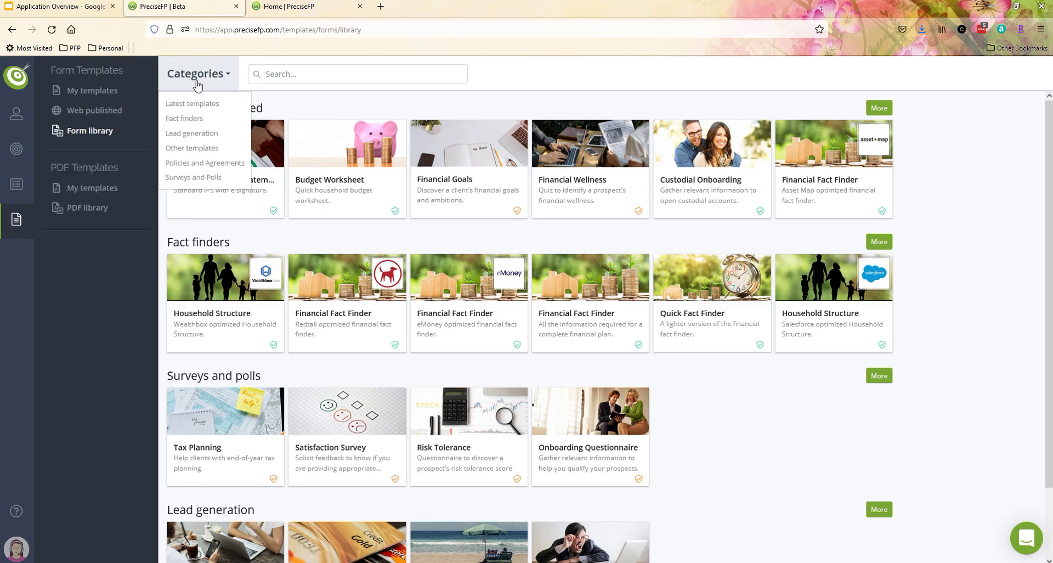
click(199, 126)
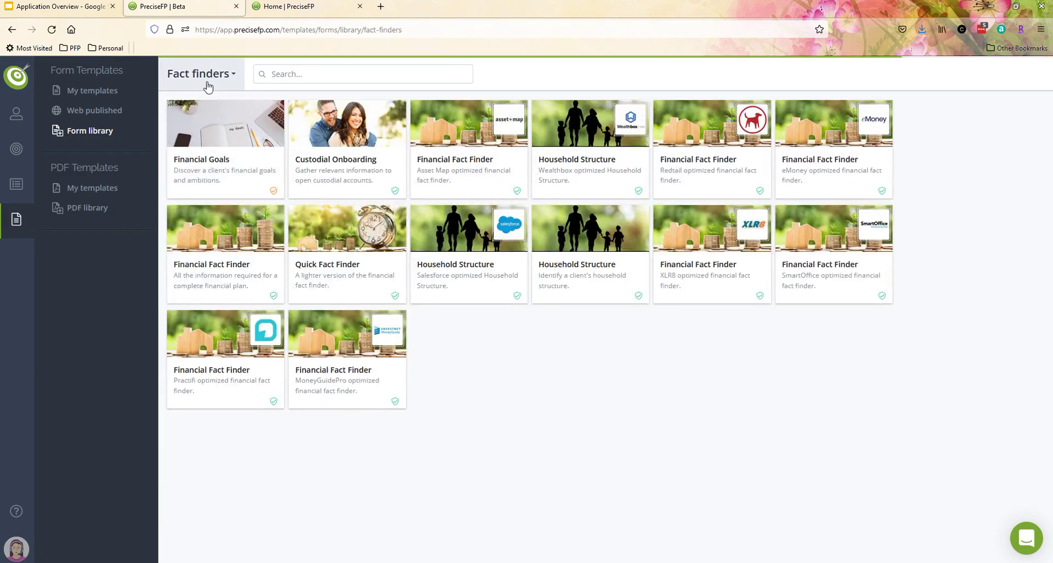
click(207, 85)
click(202, 133)
click(199, 82)
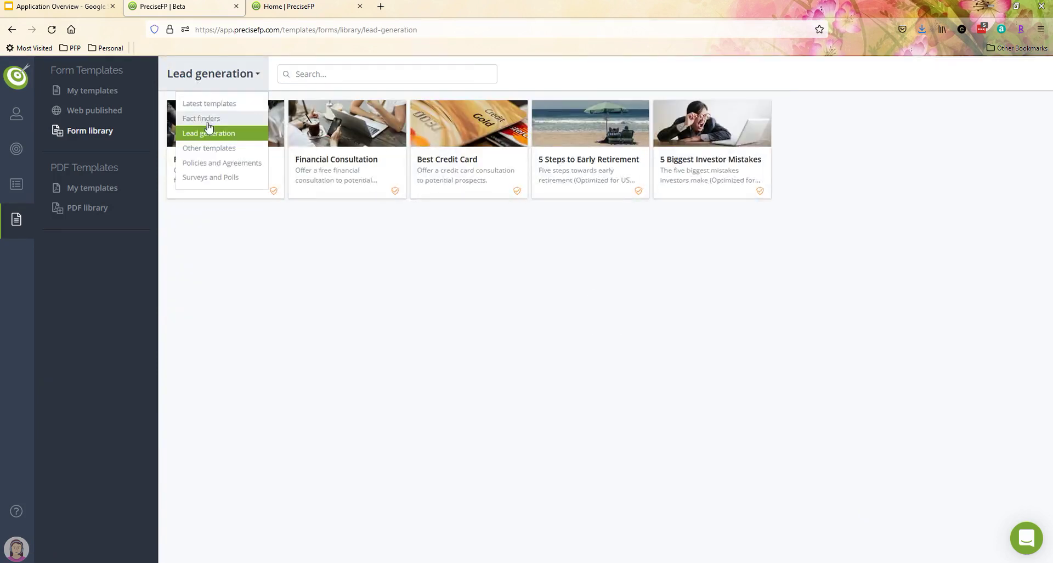
click(216, 177)
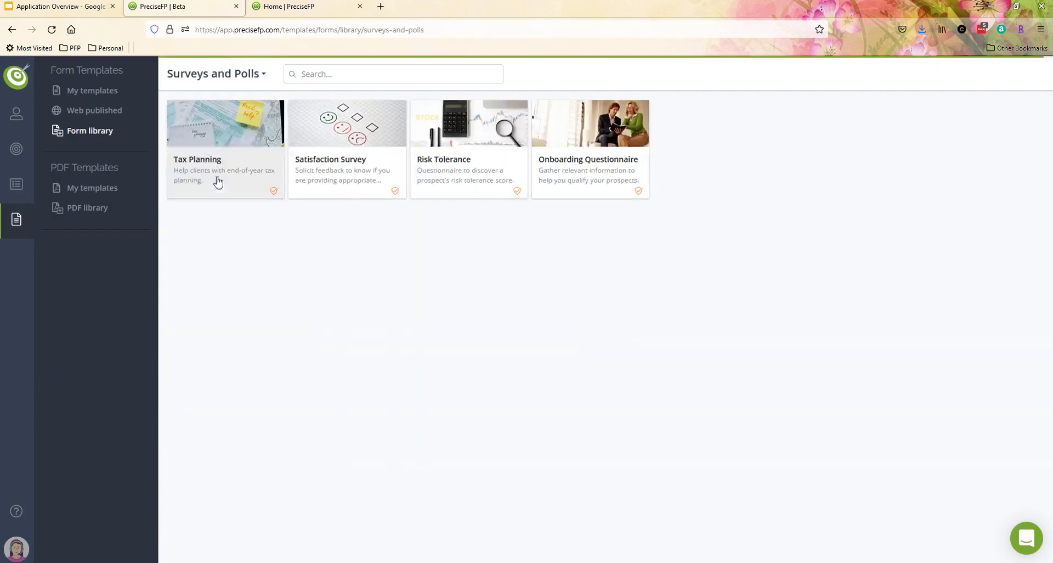
click(223, 87)
click(227, 165)
click(228, 75)
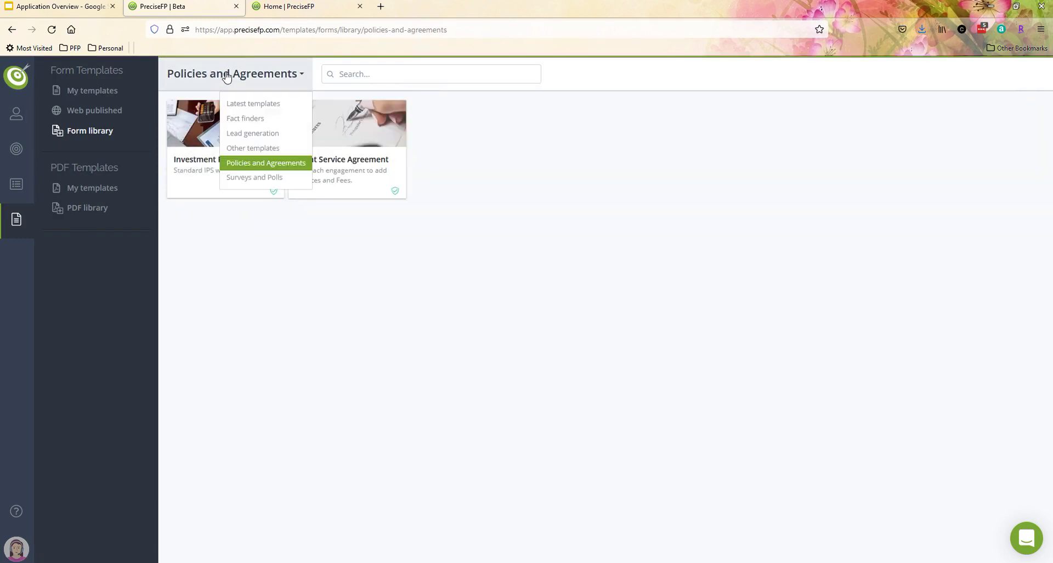
click(246, 149)
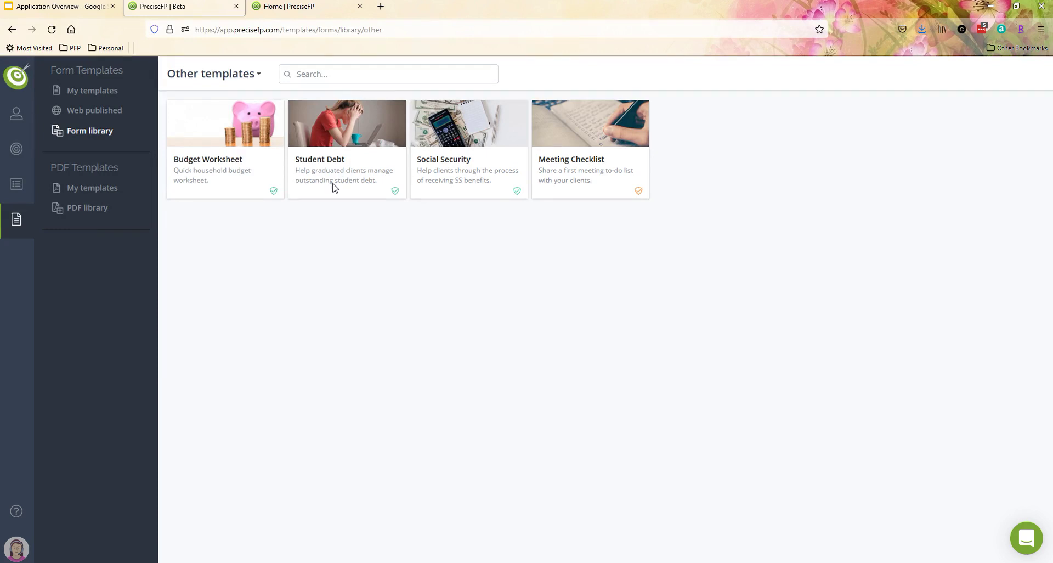
Filter back to Fact finders and view the Quick Fact Finder template's details
click(202, 82)
click(211, 120)
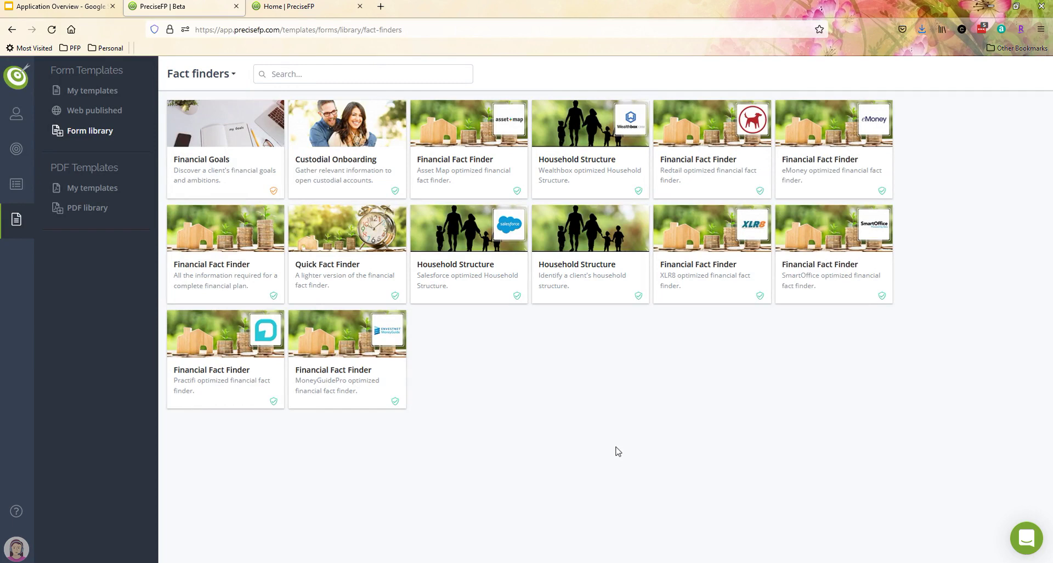
click(360, 282)
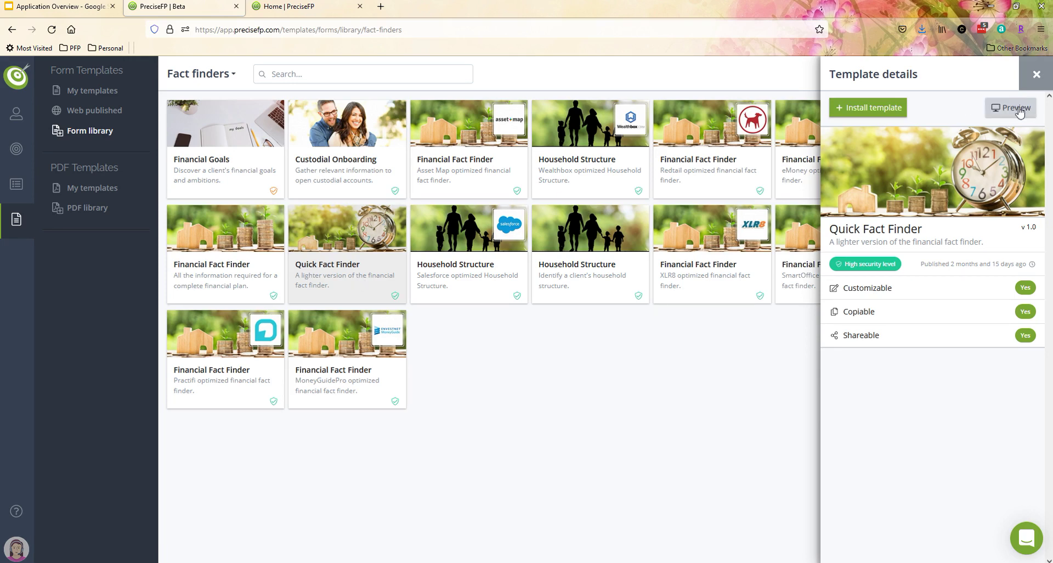
Install Quick Fact Finder, replacing the existing version, and list all of My templates
click(880, 114)
click(949, 176)
click(846, 212)
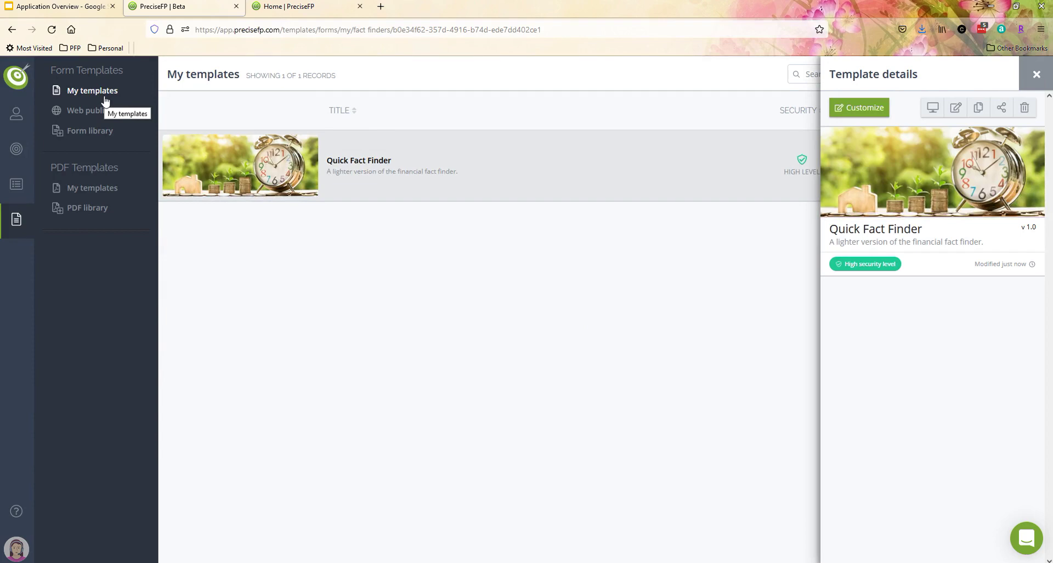
click(104, 98)
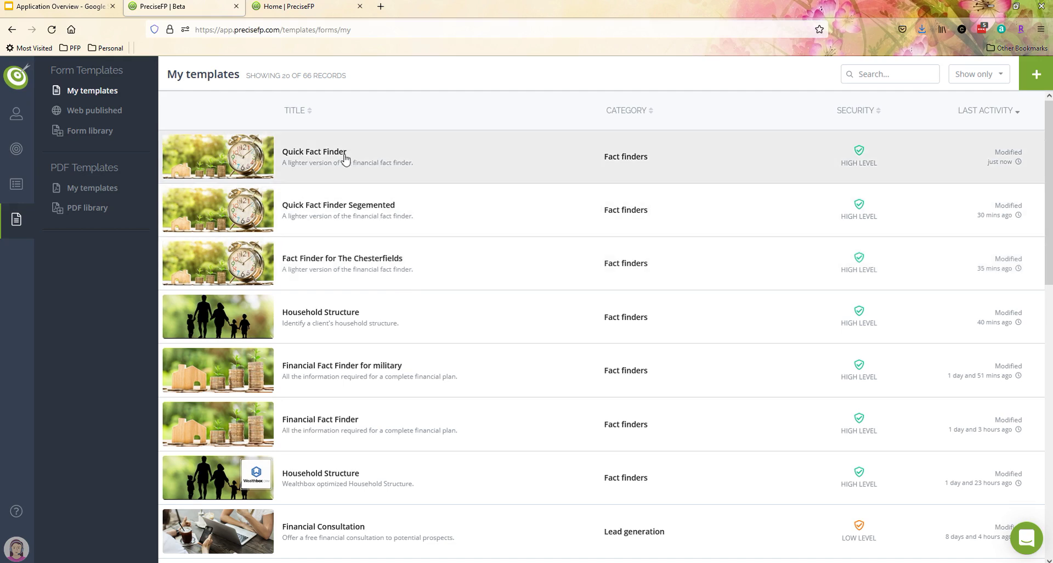
View the installed Quick Fact Finder's details, then open the third client's account from Clients
click(345, 158)
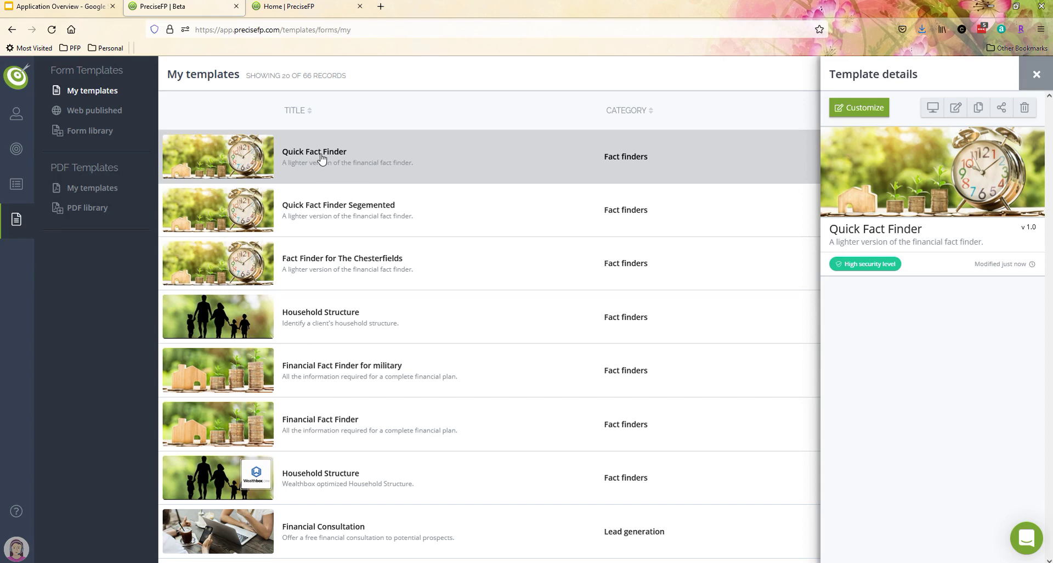
mouse_move(18, 114)
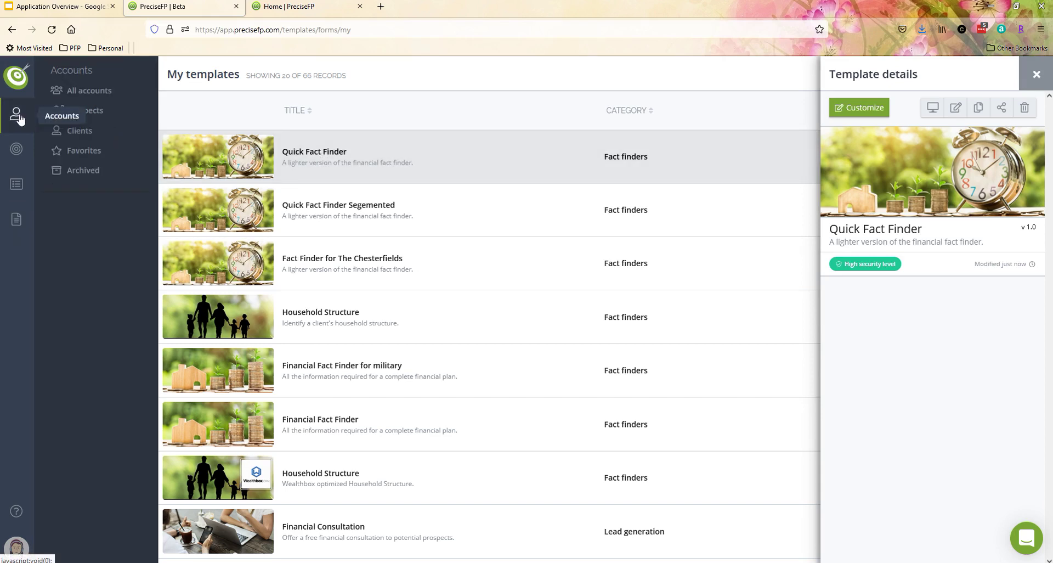
click(81, 135)
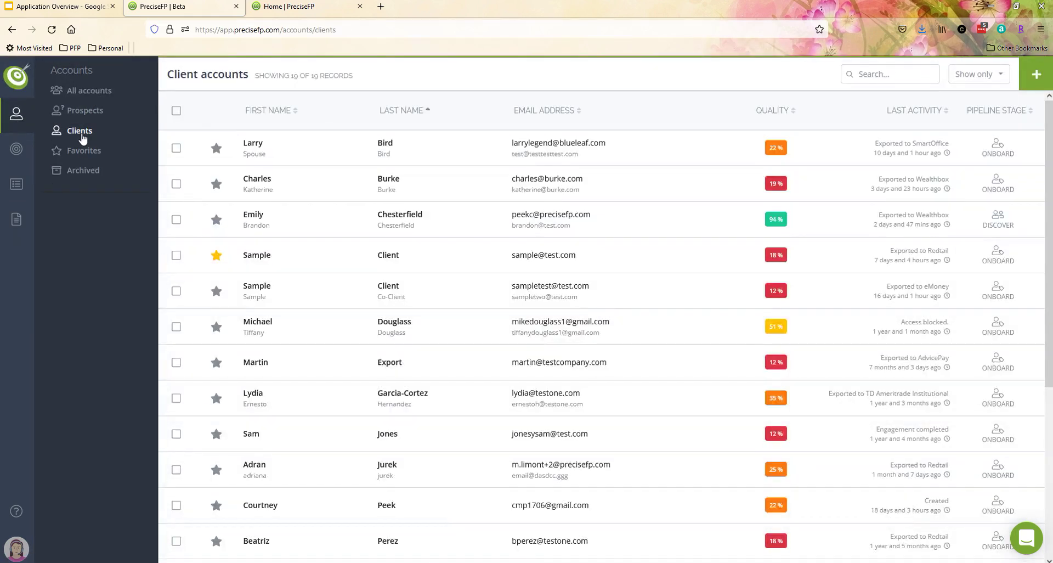
click(327, 221)
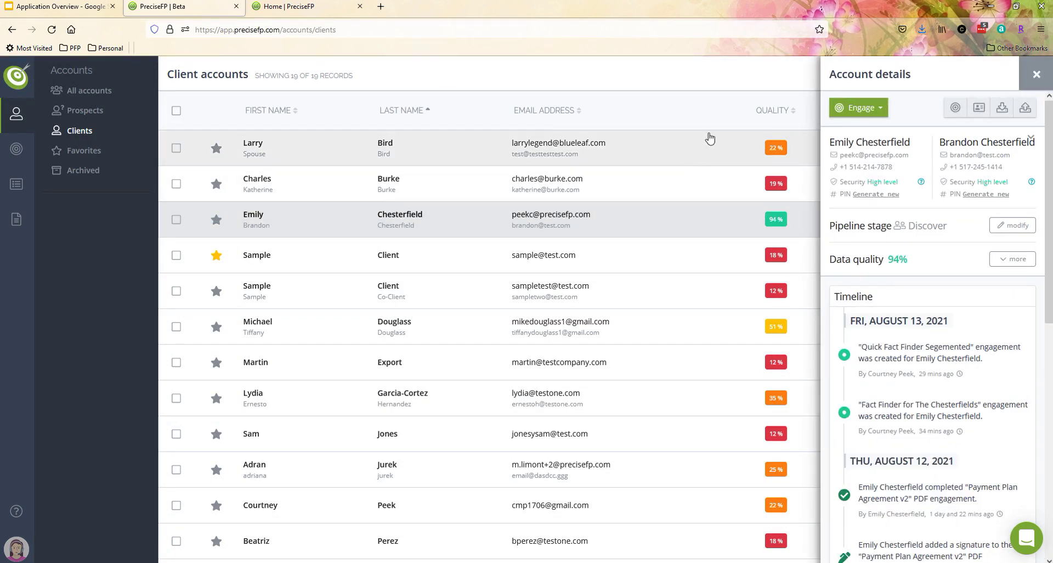
Engage the third-row client with a form, picking the Quick Fact Finder template
click(876, 113)
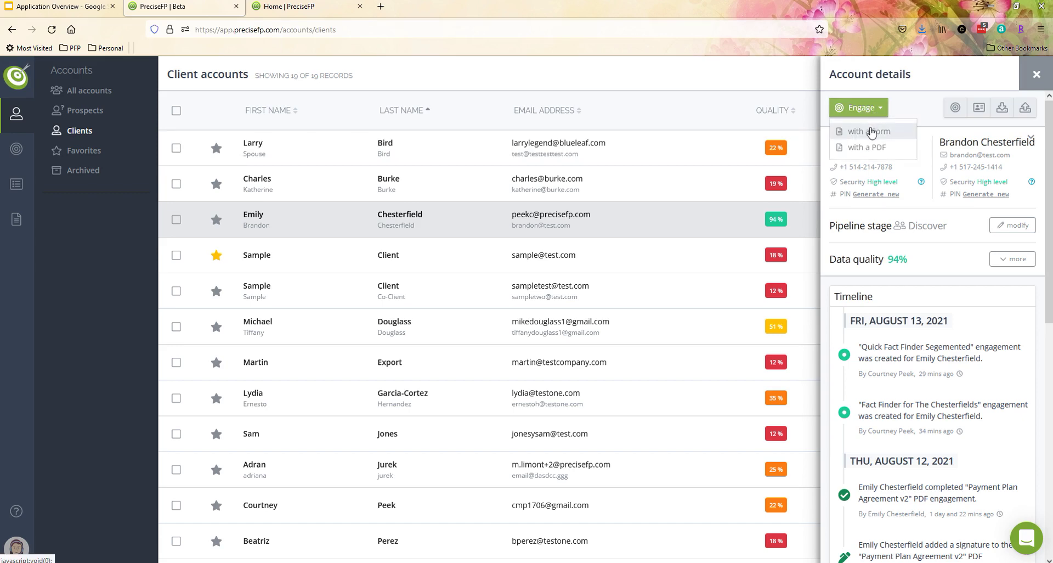
click(871, 133)
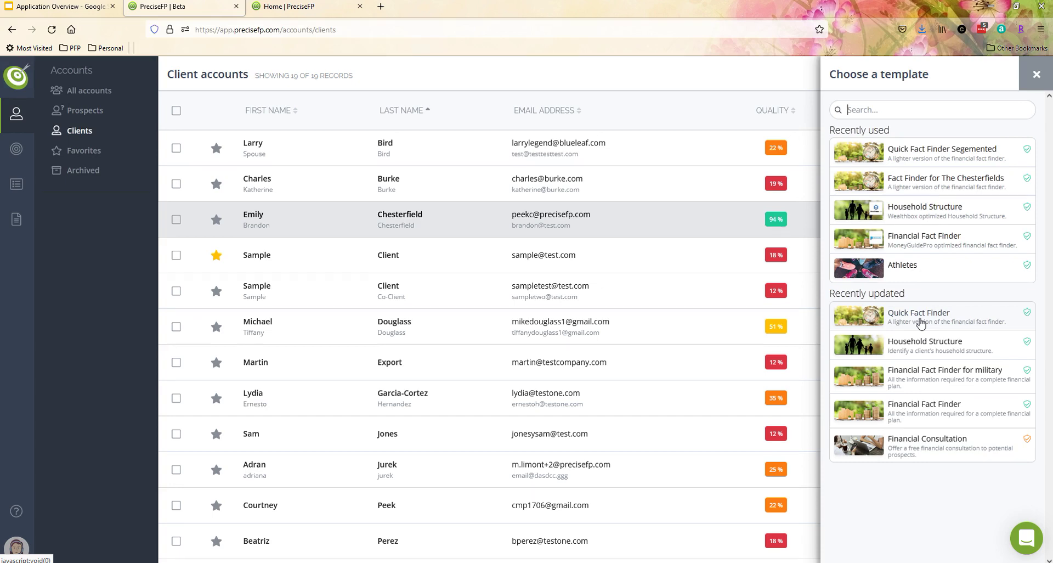
click(920, 323)
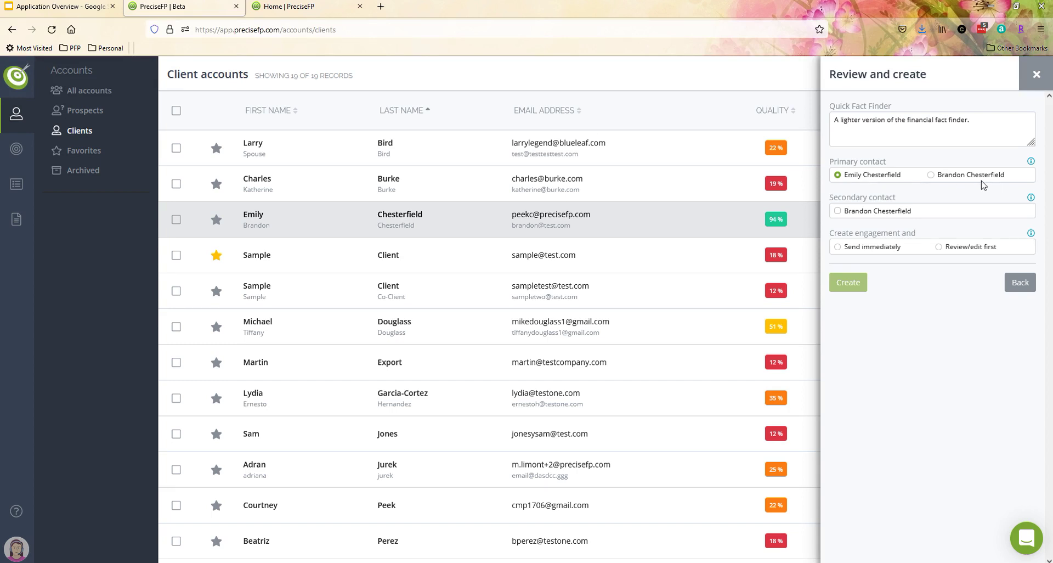
Keep the client as primary contact, choose Review/edit first, and create the engagement
click(931, 175)
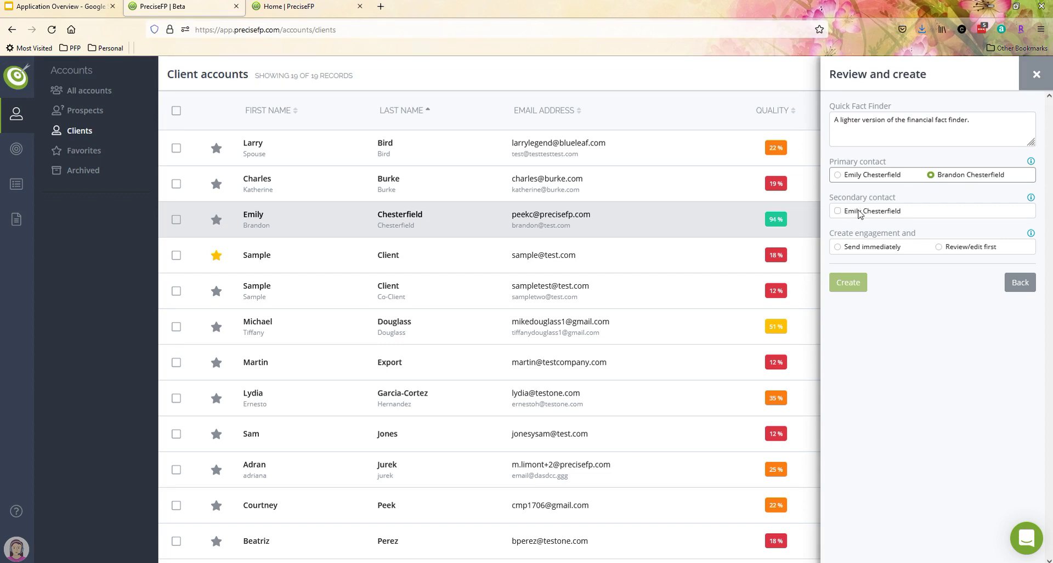
click(844, 175)
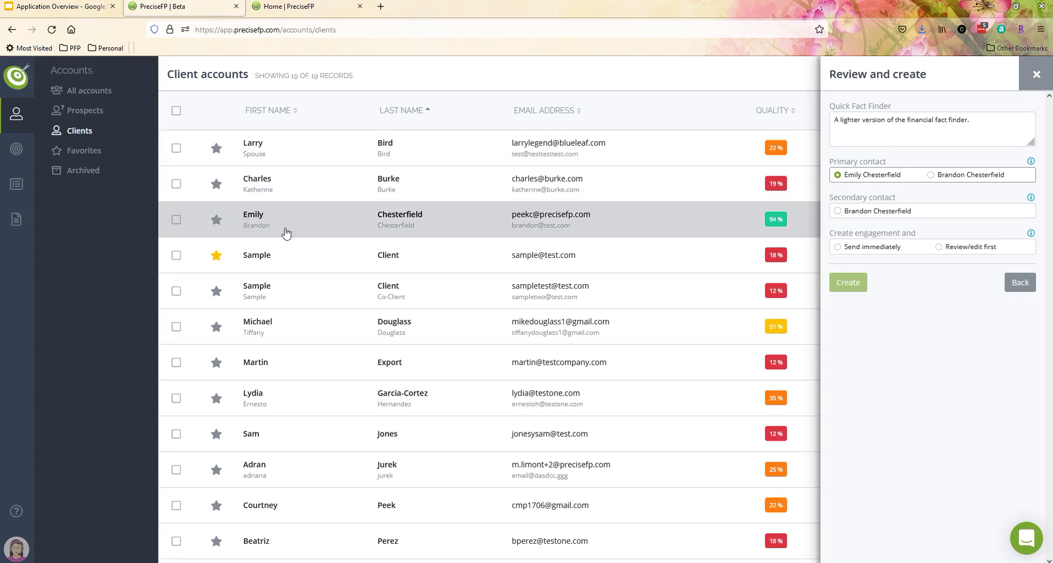
click(940, 246)
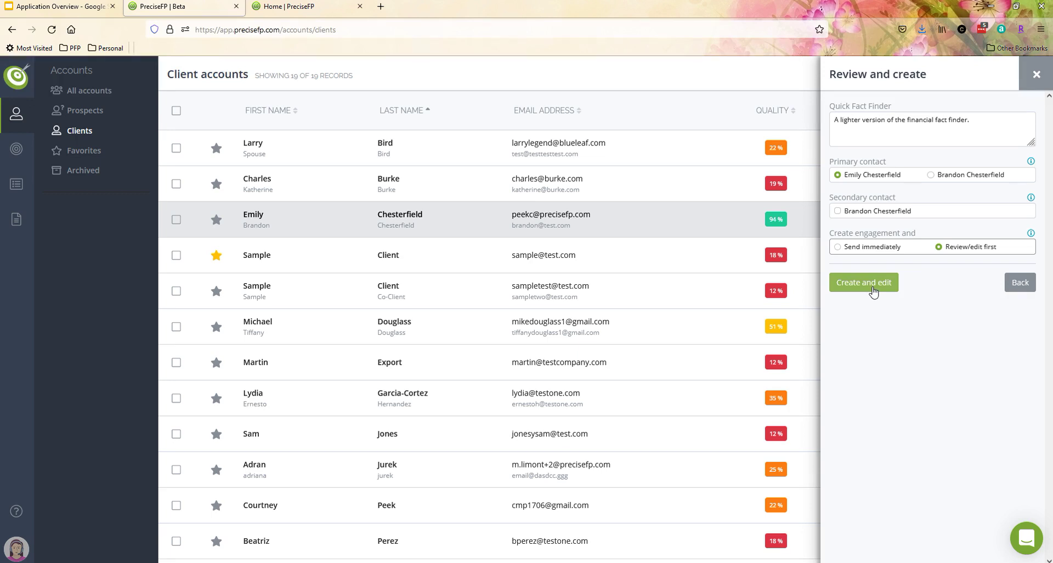
click(873, 291)
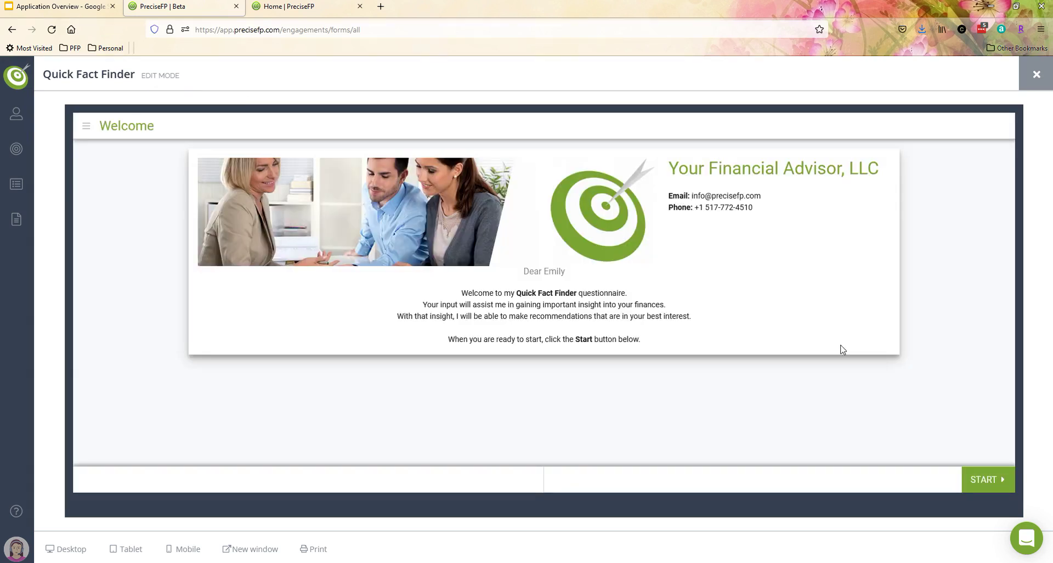
Start the questionnaire and scroll through the Client Details page
click(979, 481)
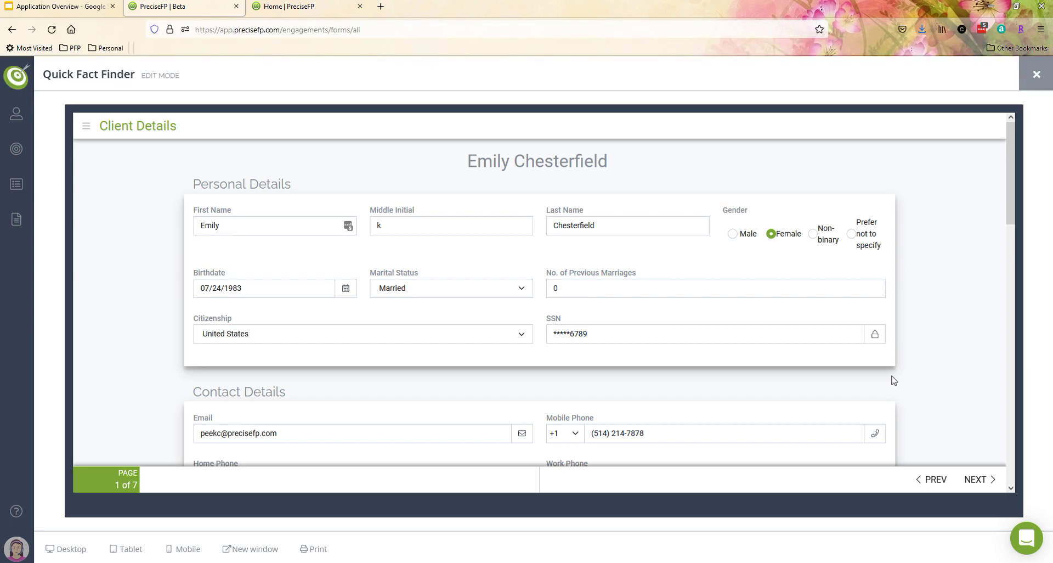
scroll(894, 379, down, 2)
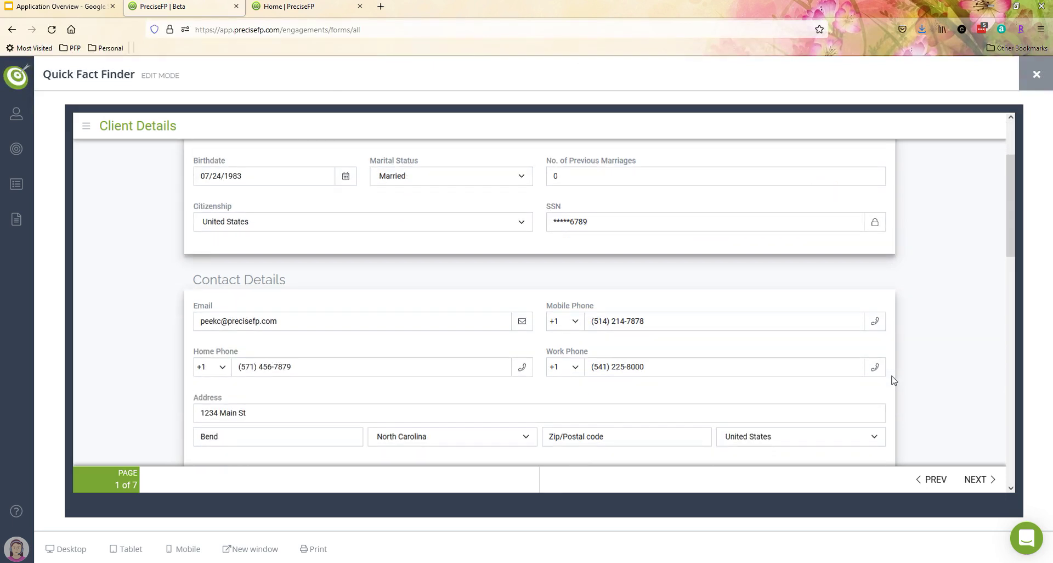
scroll(894, 379, down, 2)
scroll(893, 379, down, 2)
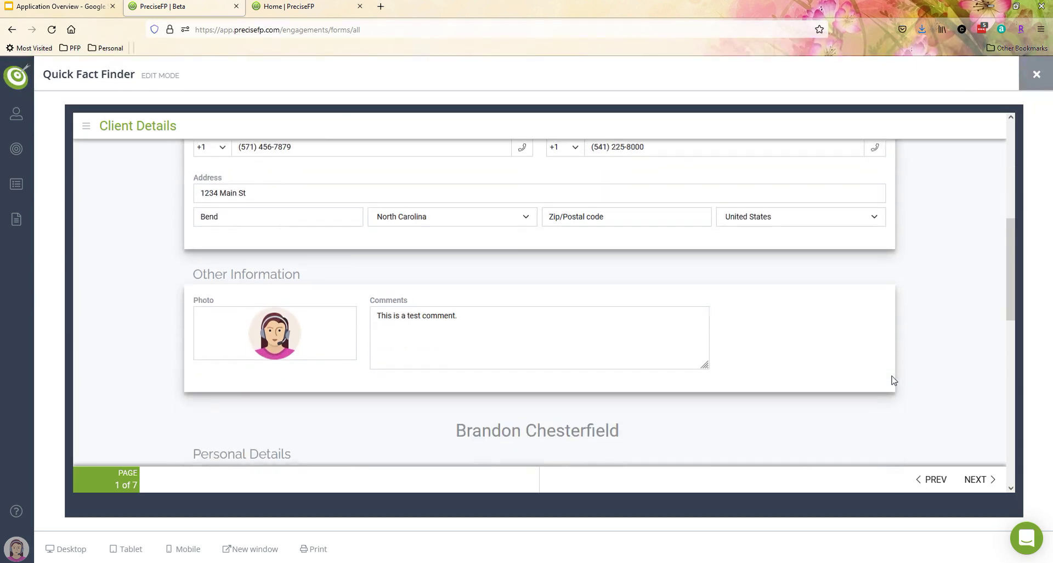
On Family Members, answer yes to children, check the birthdate picker, then advance to Retirement Plans
click(974, 484)
click(209, 184)
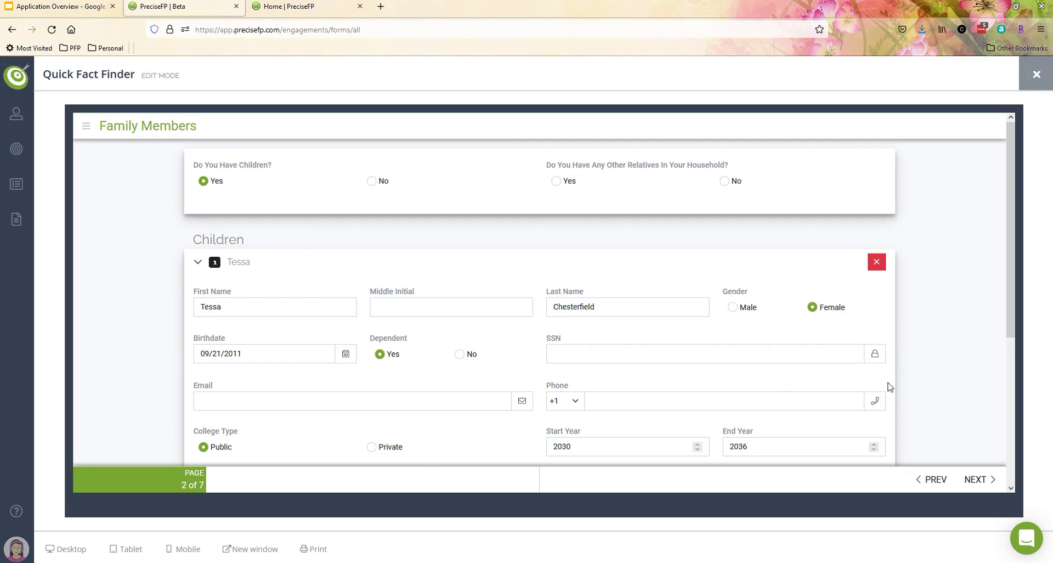
scroll(887, 385, down, 2)
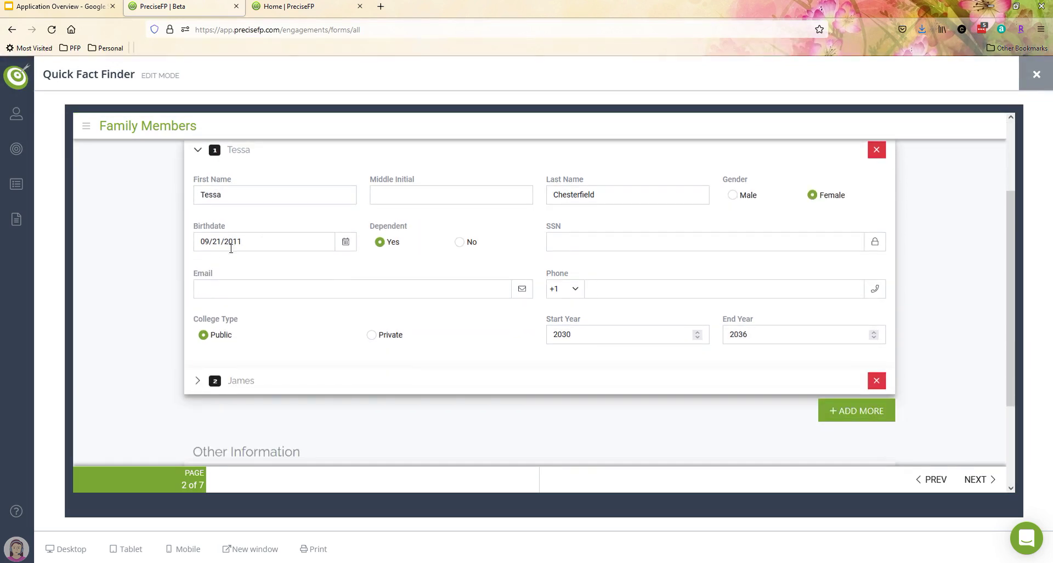
click(200, 242)
click(458, 399)
scroll(951, 336, down, 2)
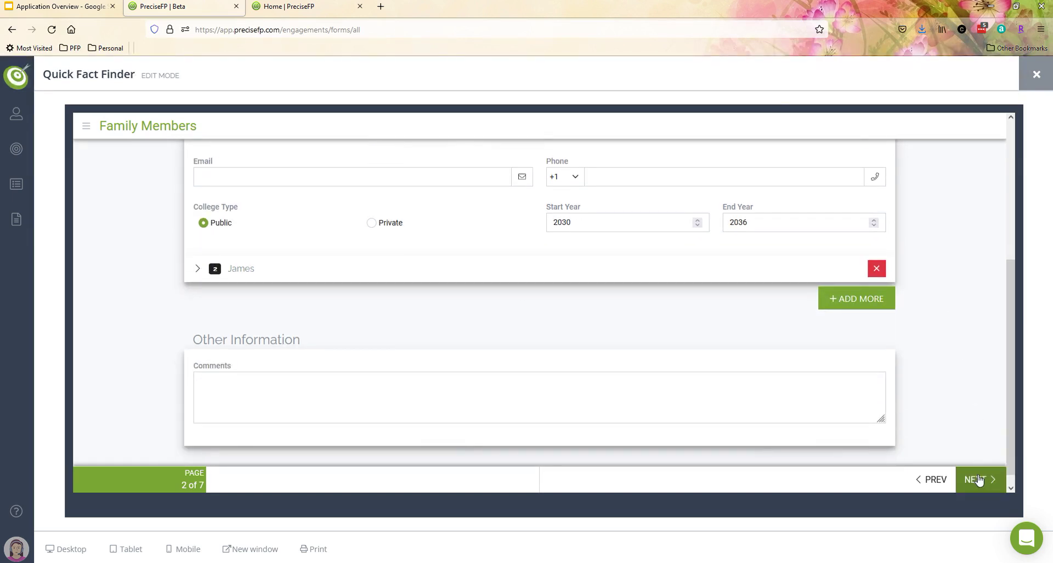
click(979, 479)
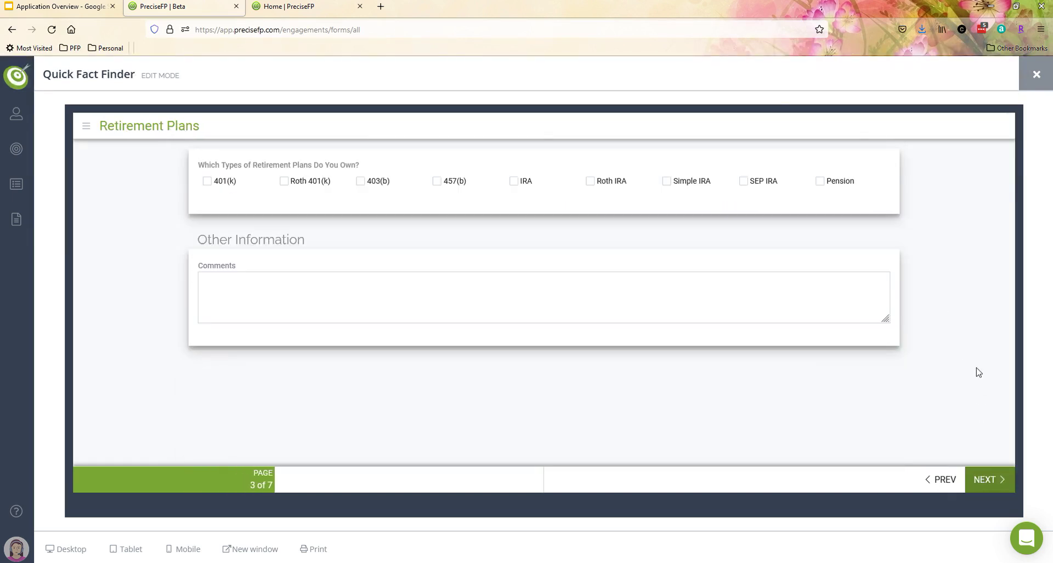
Preview the Retirement Plans page at tablet, mobile, then desktop width
click(122, 543)
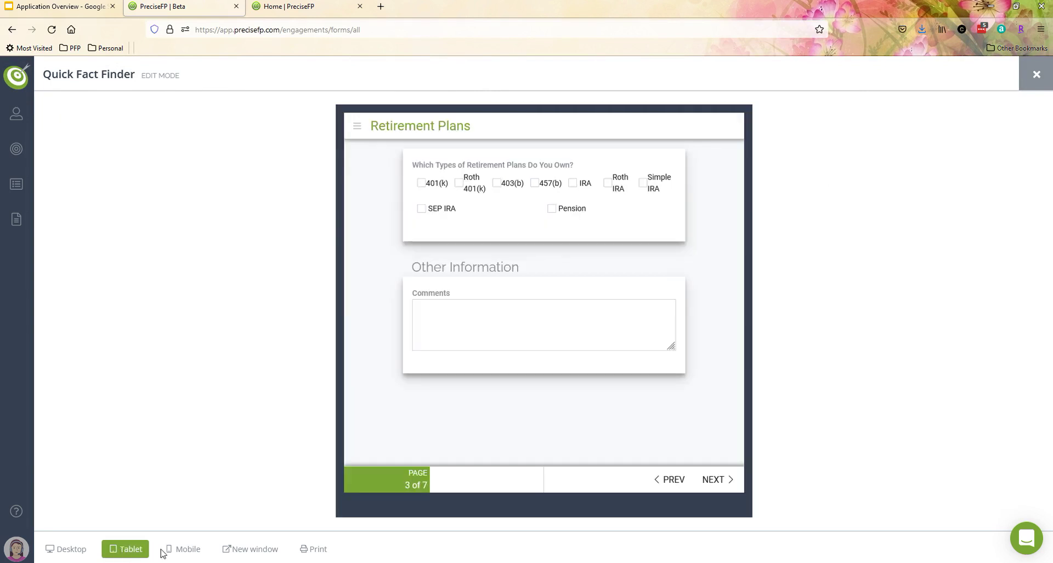
click(183, 548)
click(81, 549)
Go back to Client Details and preview it at mobile, tablet, then desktop width
click(941, 481)
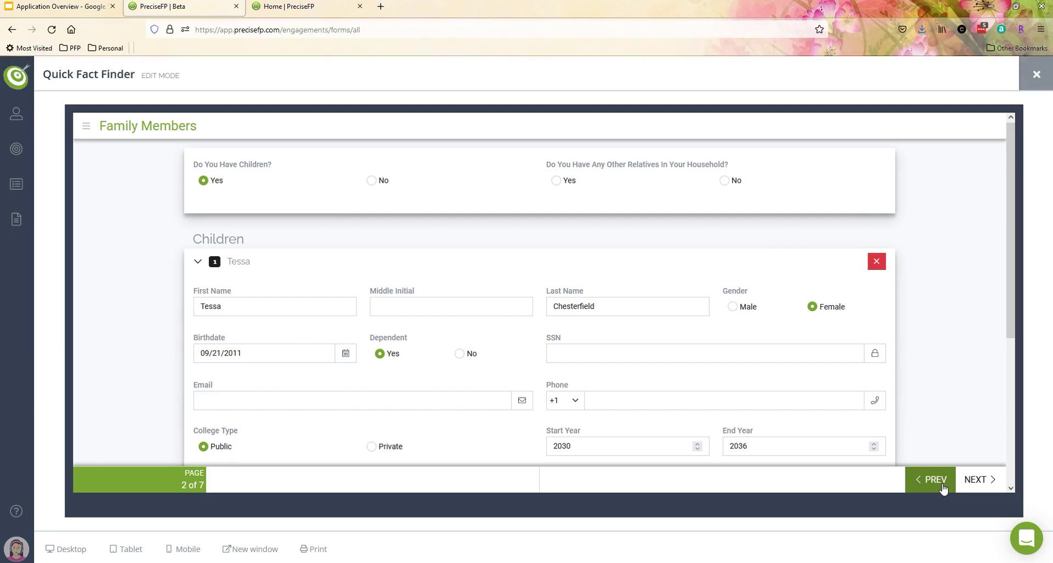
click(942, 483)
click(187, 548)
click(123, 549)
click(71, 548)
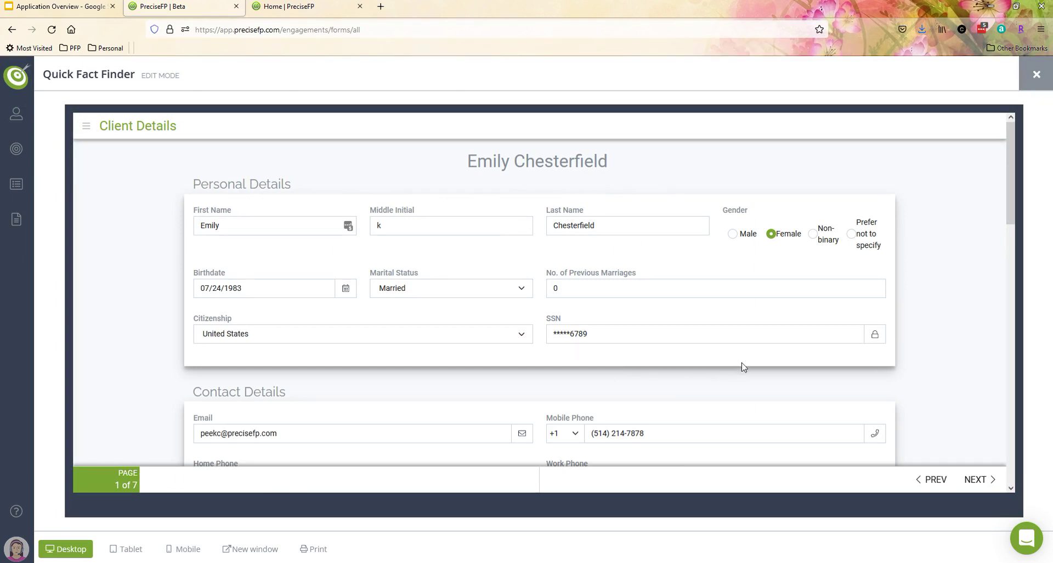
Page through Family Members, Retirement Plans, Insurance and Assets to the final Liabilities page
click(983, 479)
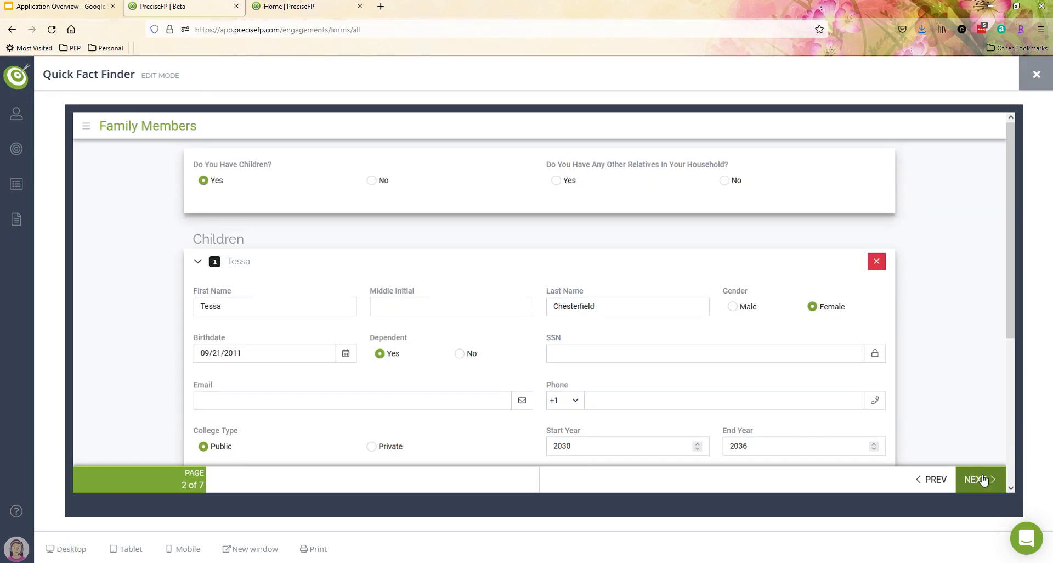
click(983, 479)
click(981, 480)
click(980, 480)
click(979, 479)
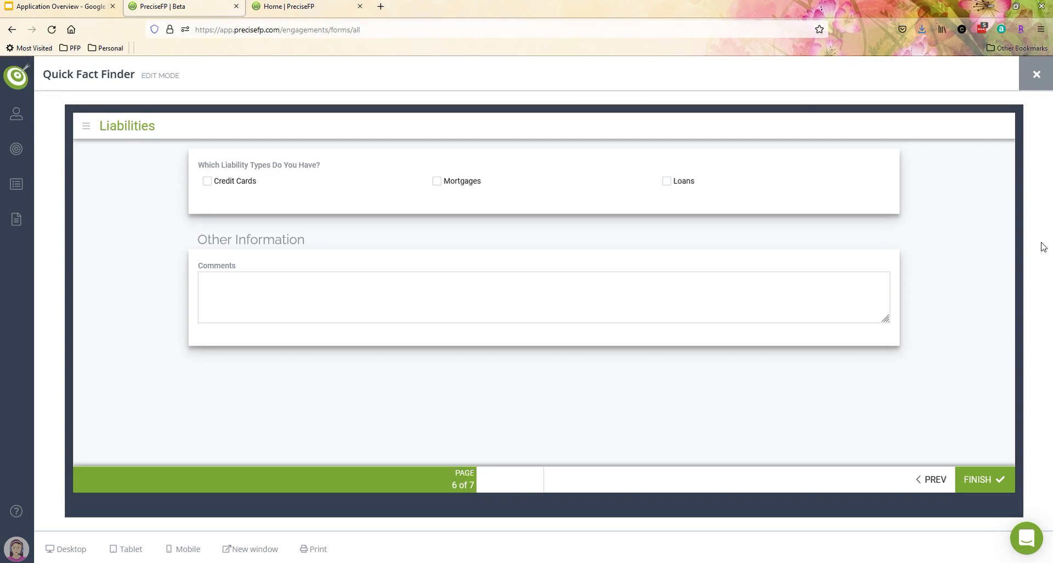
Close the preview and the engagement details panel, then open the Accounts menu
click(1036, 75)
click(1037, 75)
click(17, 115)
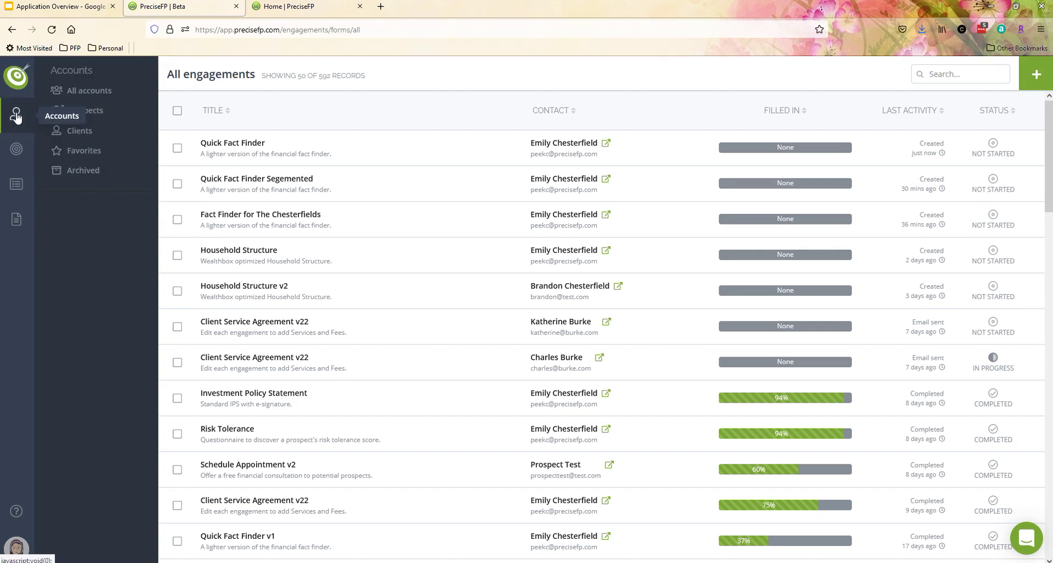
List client accounts and open the 94% data-quality household's account details
click(69, 131)
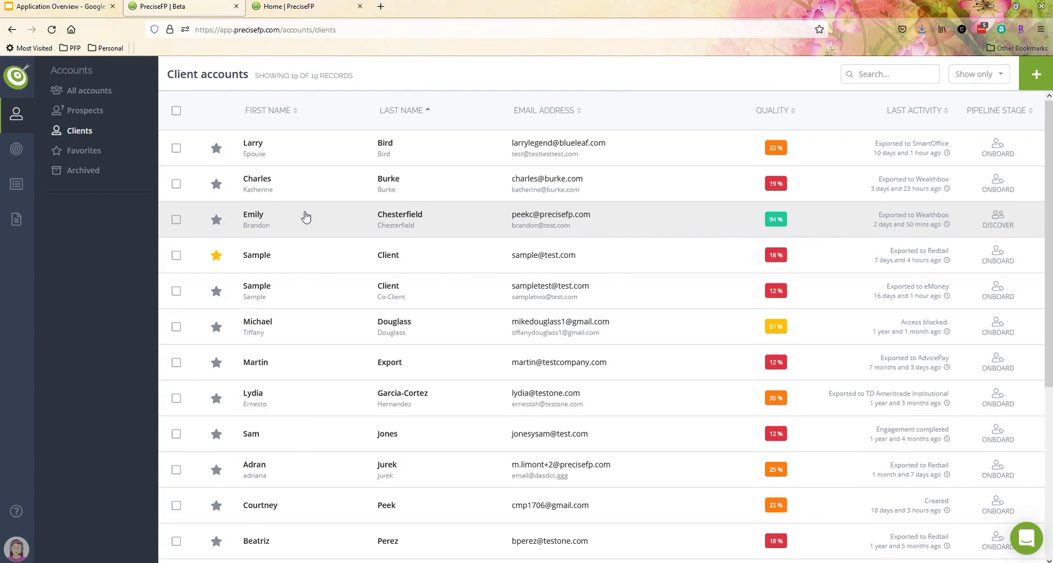
click(306, 218)
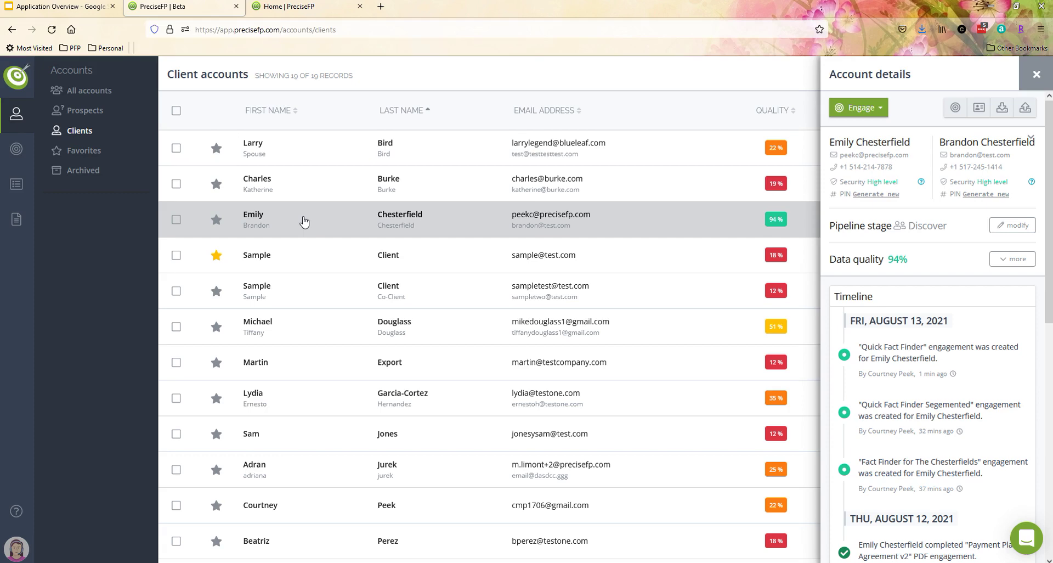
Open the couple's profile, review Employment & Income and Family Members, then view the Export integrations
click(979, 109)
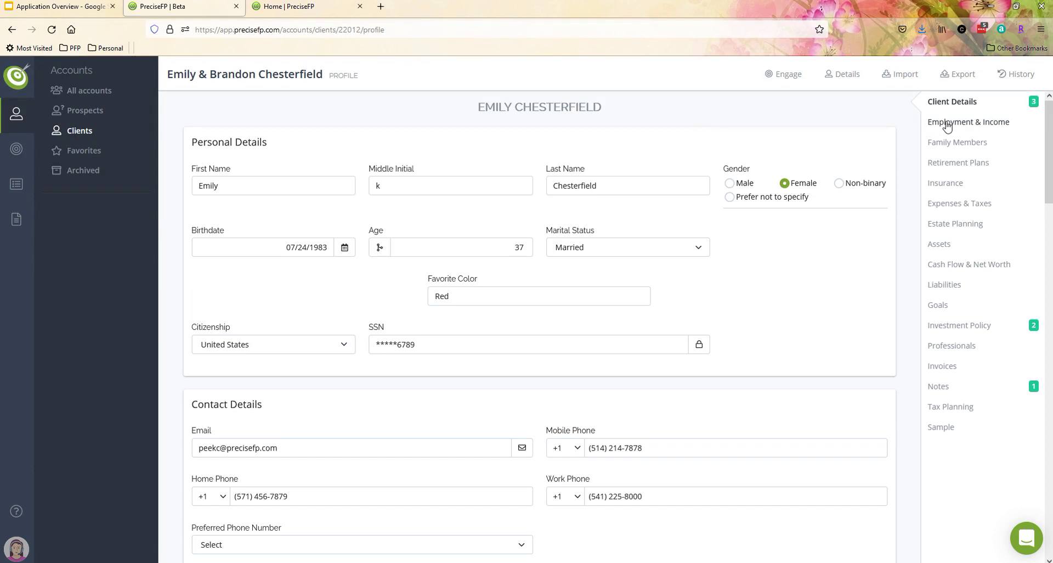
click(947, 127)
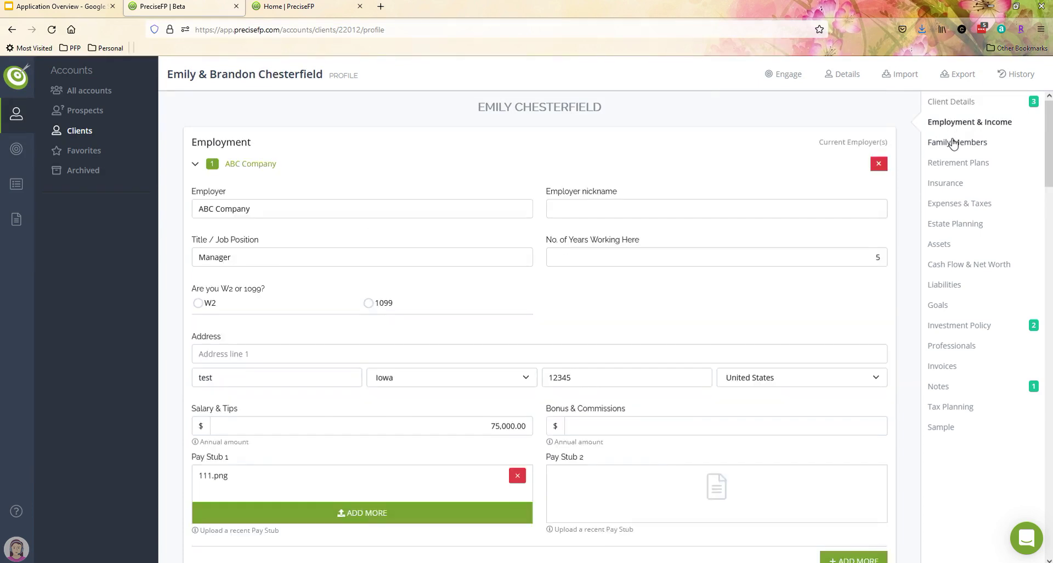
click(953, 143)
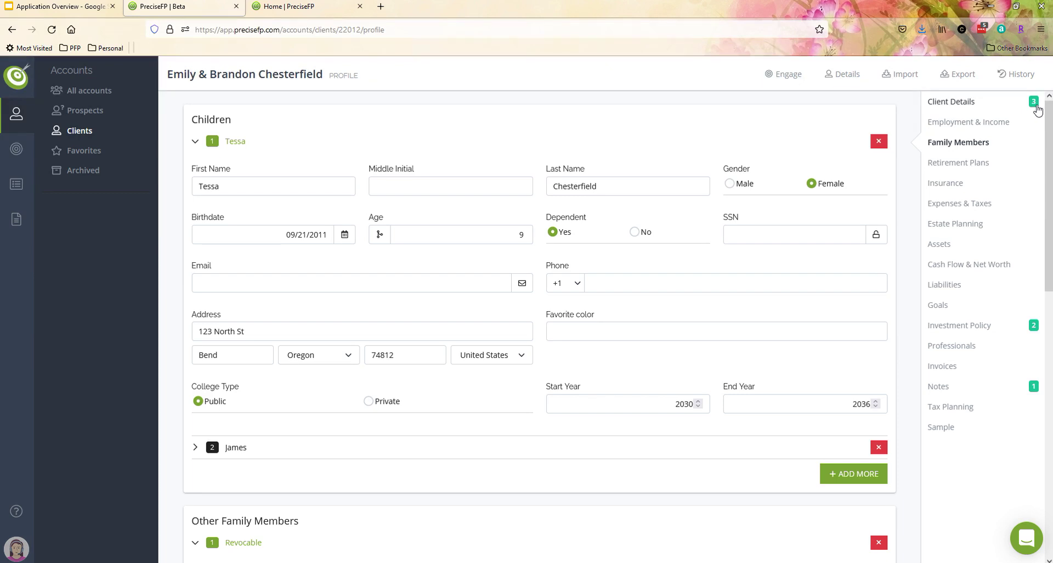
mouse_move(1037, 110)
click(957, 74)
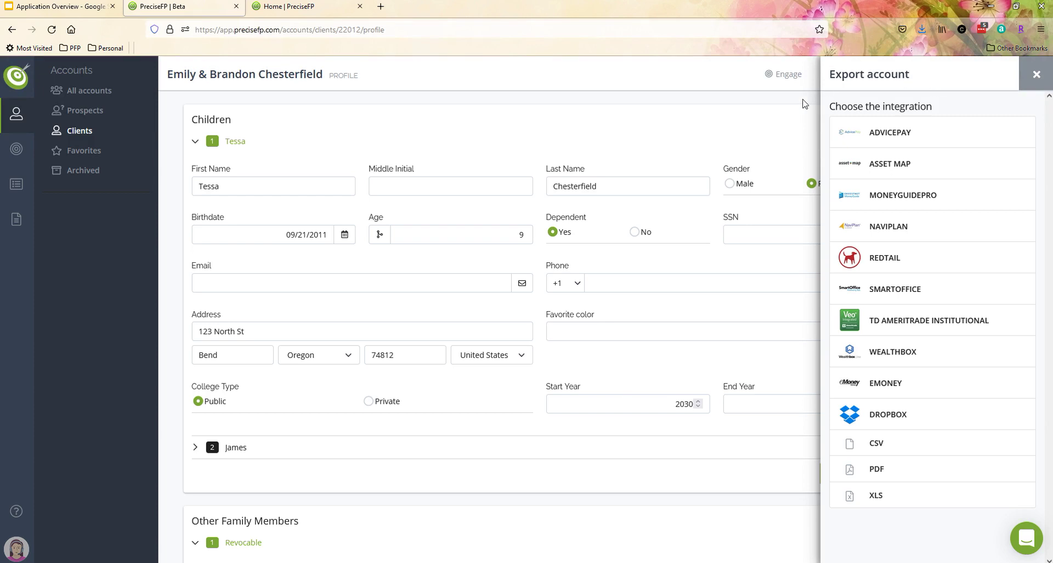
Switch to the Home | PreciseFP browser tab showing the public homepage
click(298, 7)
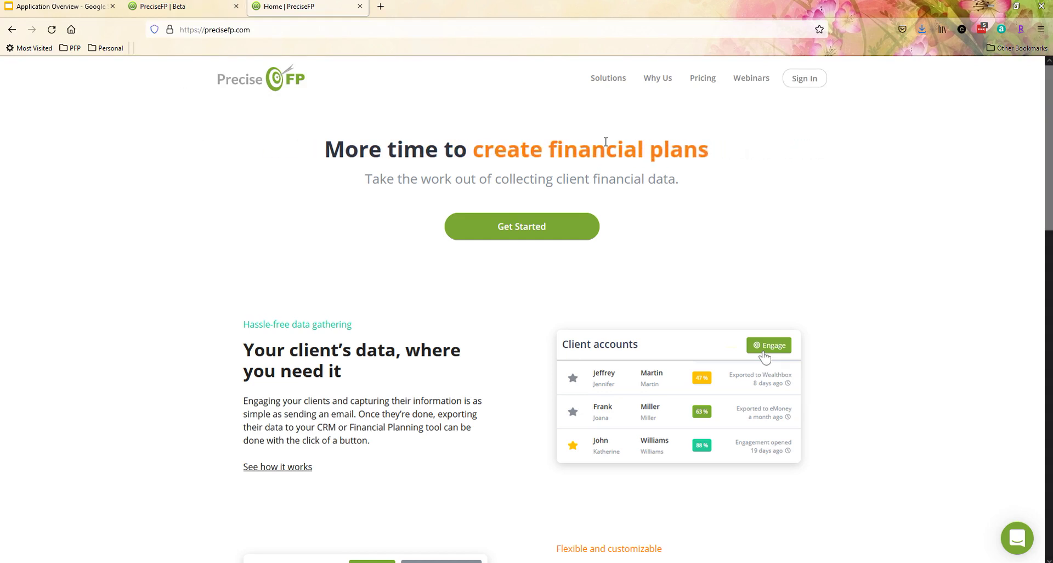
Go to the Webinars page listing upcoming live webinars
click(752, 84)
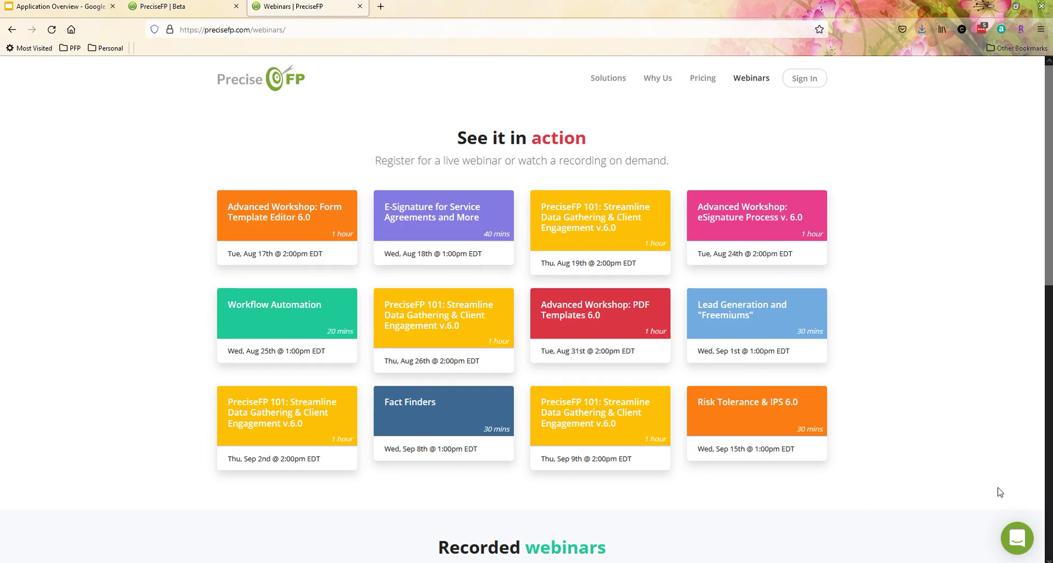
Open the support chat, then return to the PreciseFP | Beta profile tab and open chat there
click(1018, 539)
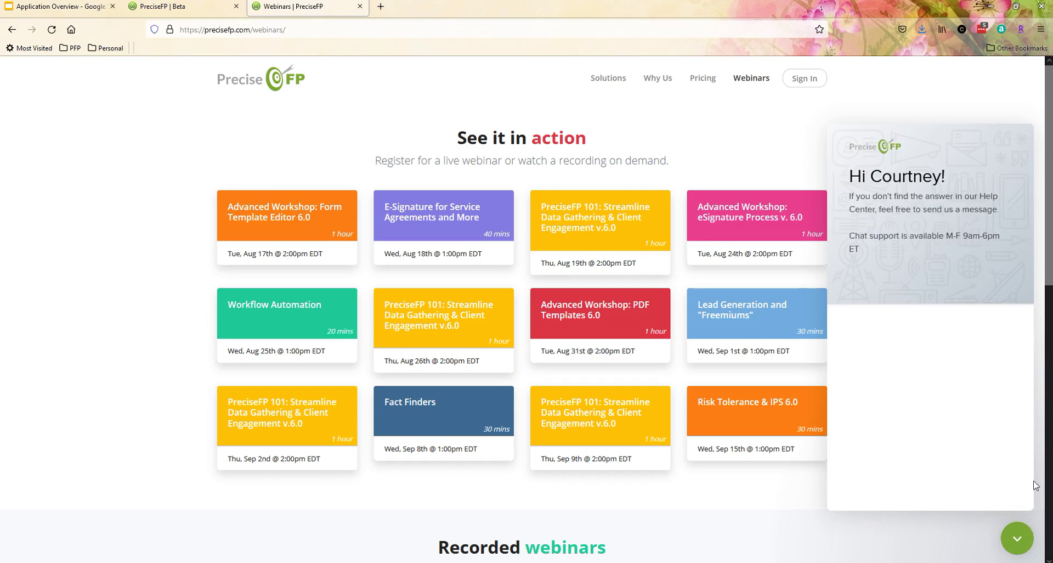
click(147, 8)
click(1030, 543)
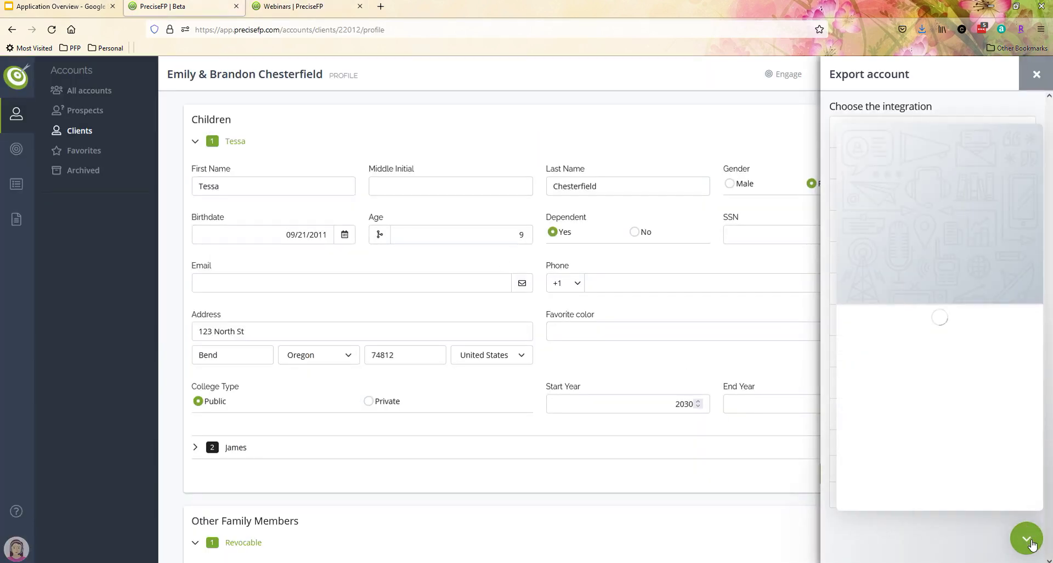